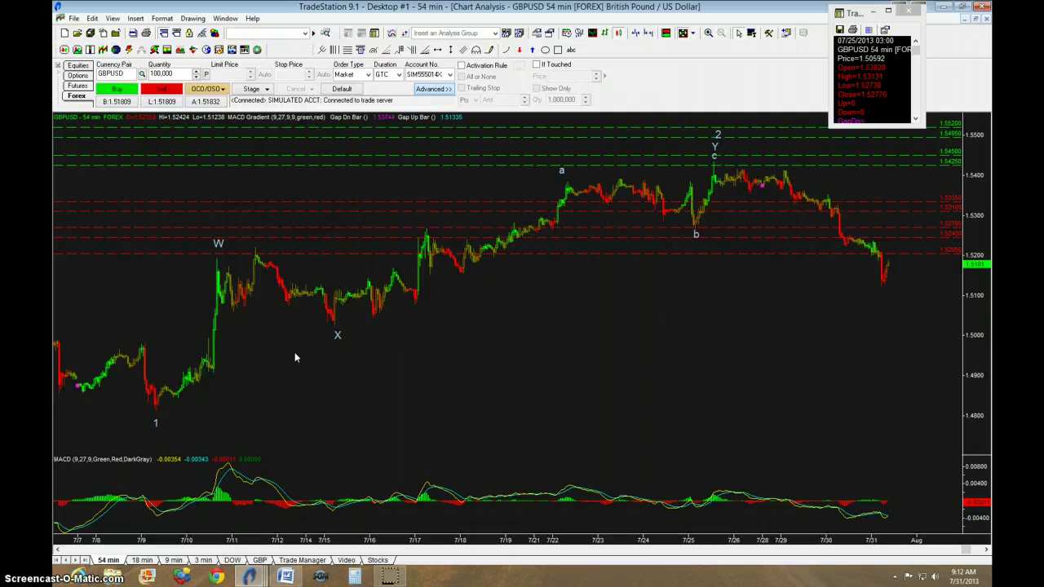
Nudge the wave 1 label under the 7/9 low and the wave 2 label above the 7/25 high
{"action": "left_click", "coordinate": [156, 423]}
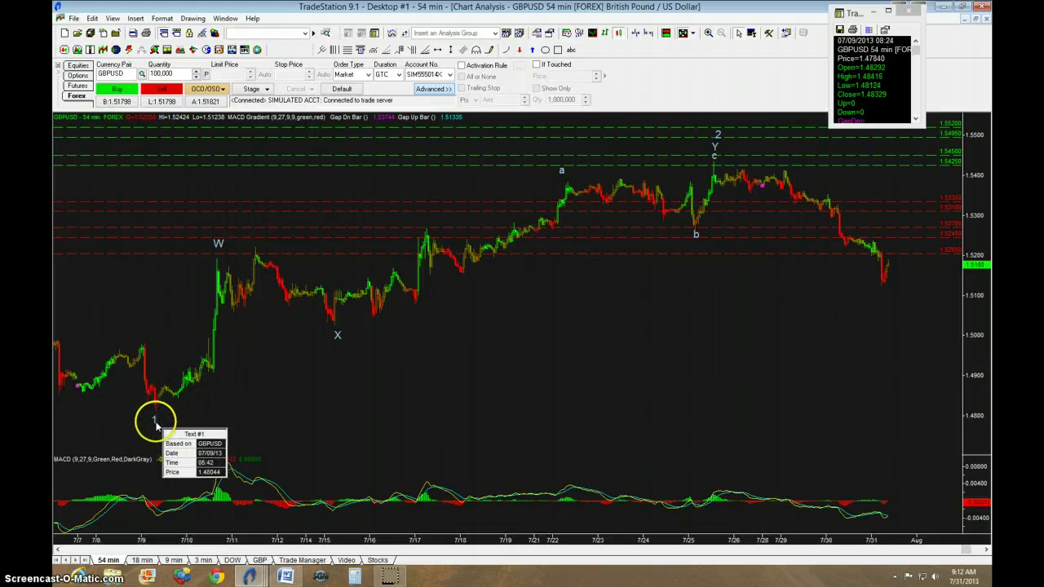
{"action": "left_click", "coordinate": [717, 134]}
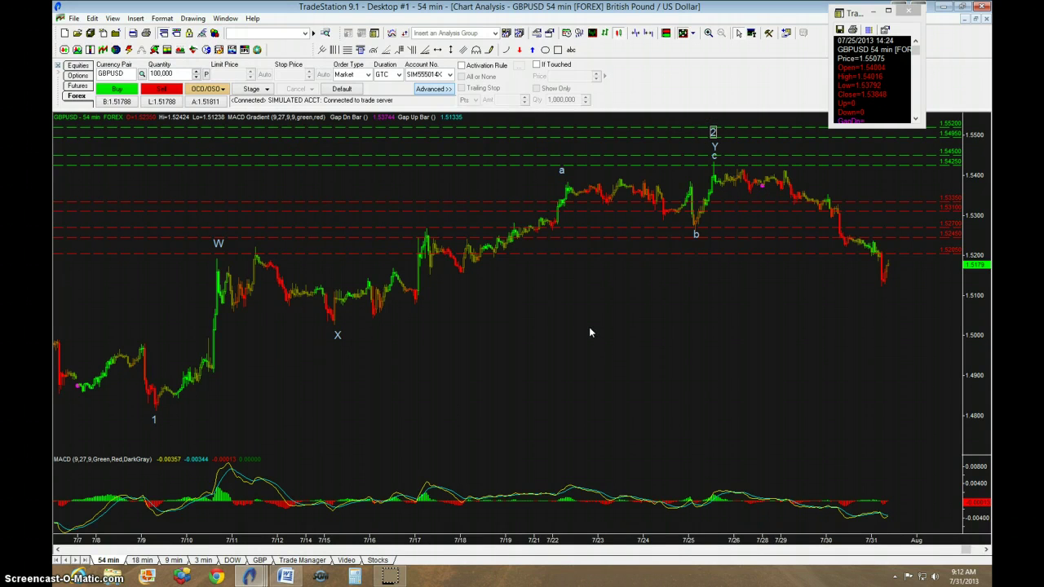
{"action": "left_click_drag", "start_coordinate": [590, 328], "coordinate": [597, 324]}
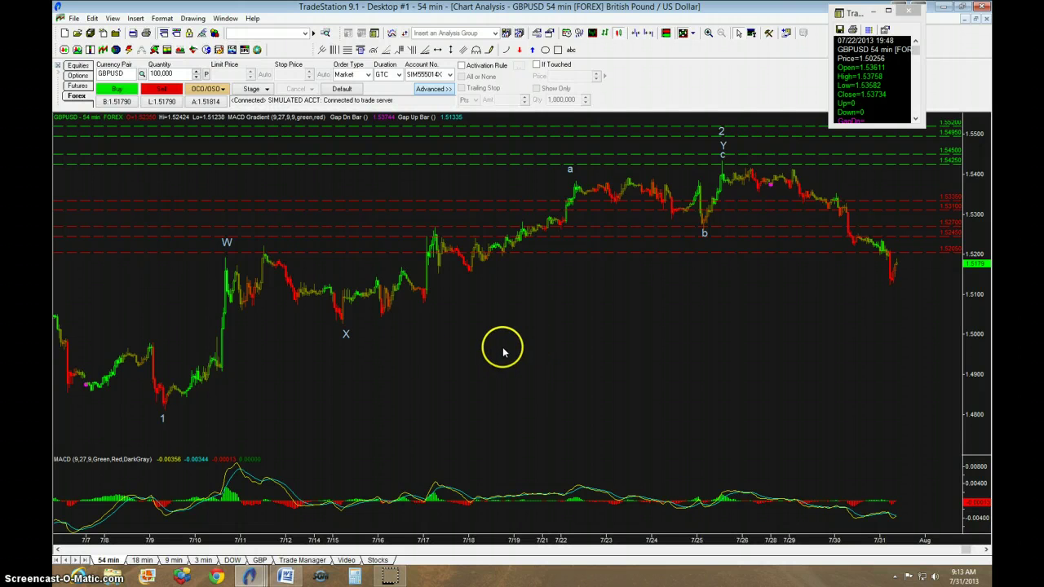
Move the W label closer to the 7/10 peak and the X label closer to the 7/15 low
{"action": "left_click", "coordinate": [216, 331]}
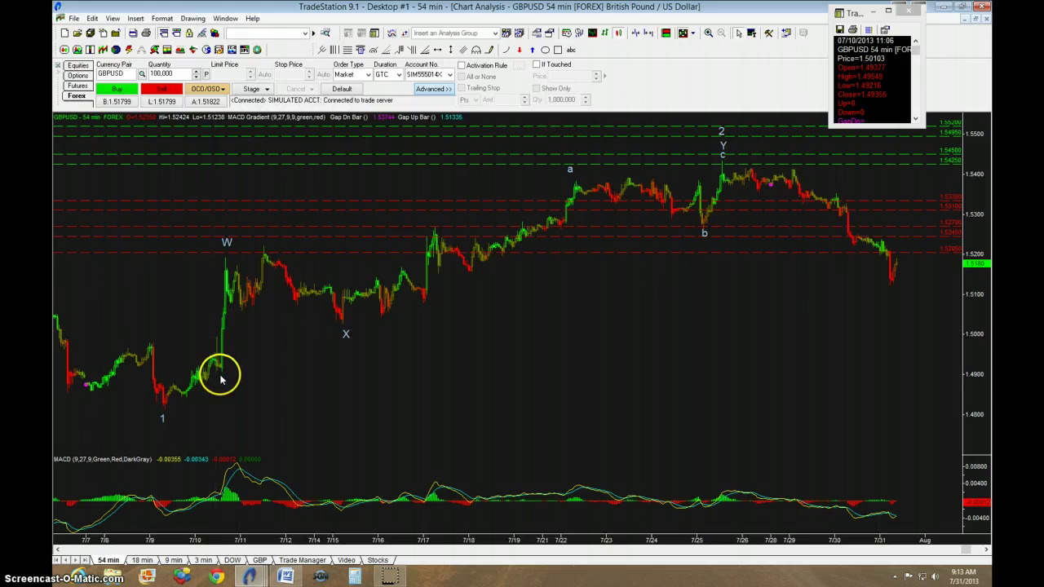
{"action": "left_click", "coordinate": [225, 259]}
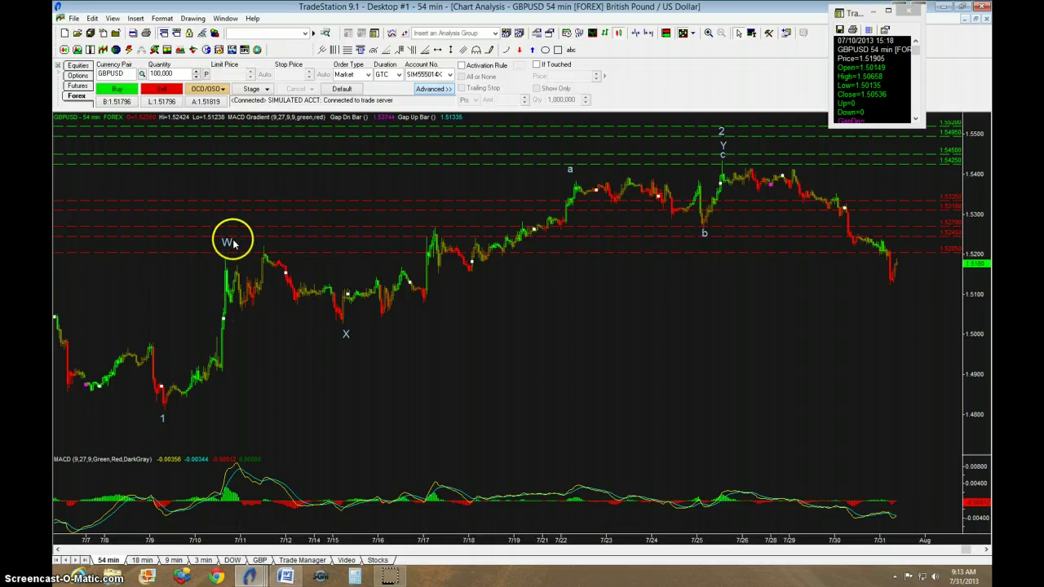
{"action": "left_click_drag", "start_coordinate": [229, 246], "coordinate": [225, 248]}
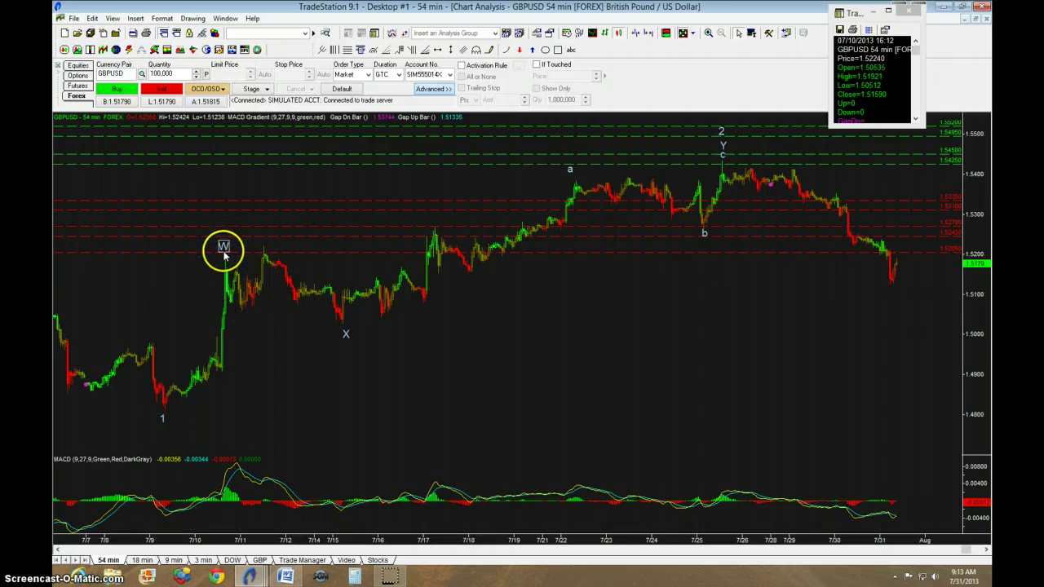
{"action": "left_click_drag", "start_coordinate": [346, 339], "coordinate": [340, 334]}
{"action": "left_click", "coordinate": [347, 364]}
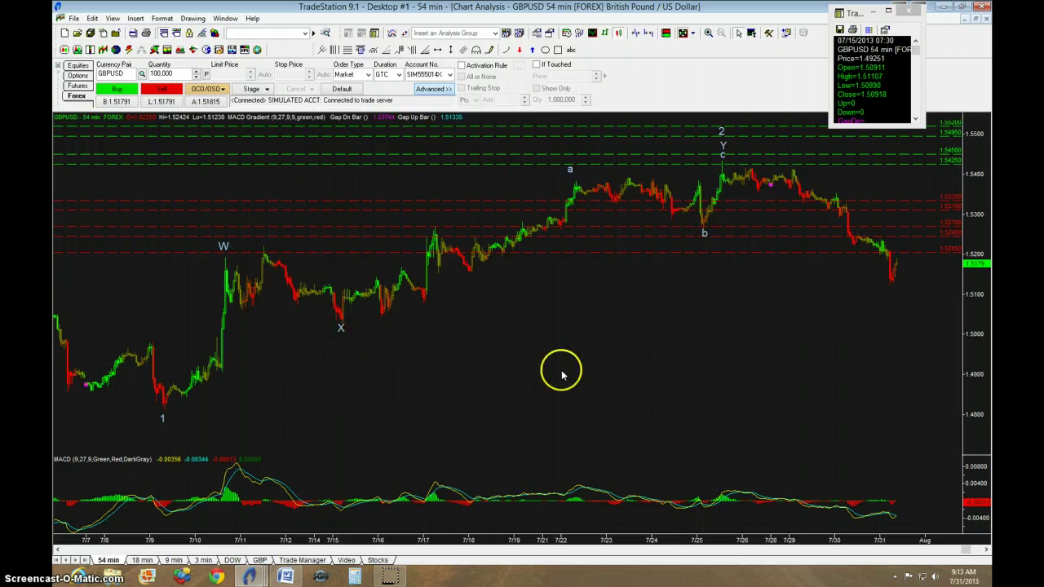
Examine the W-X-Y correction on the 54-minute chart, including the a-b-c legs that end at wave 2
{"action": "left_click_drag", "start_coordinate": [604, 366], "coordinate": [547, 373]}
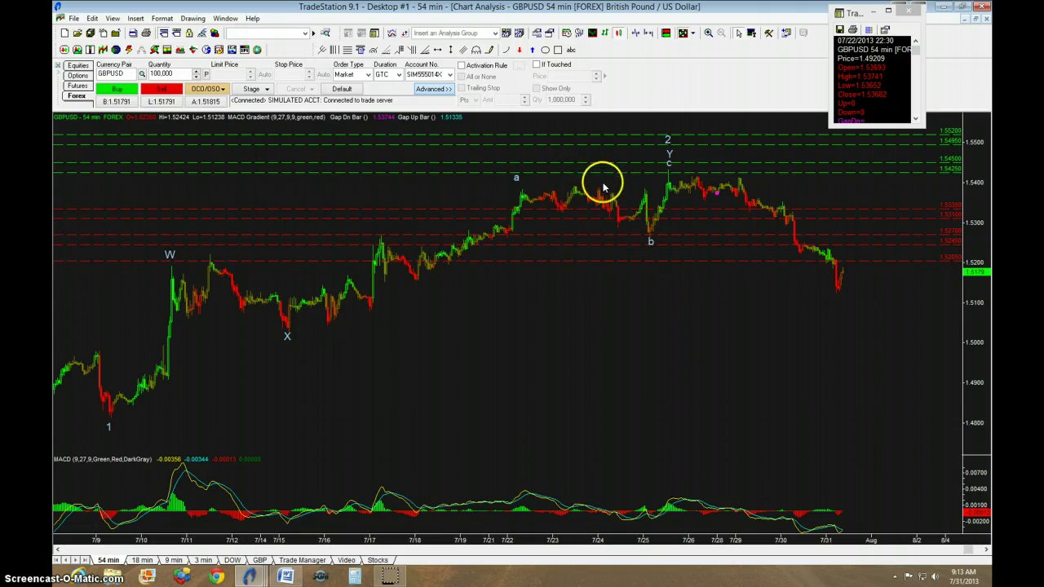
{"action": "left_click", "coordinate": [618, 227]}
{"action": "left_click", "coordinate": [646, 186]}
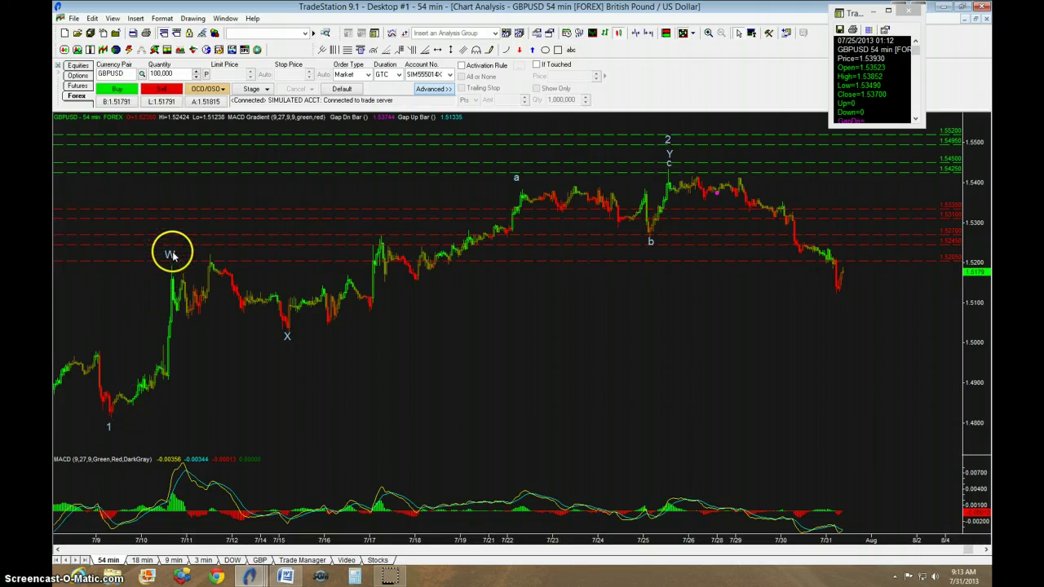
{"action": "left_click", "coordinate": [288, 346]}
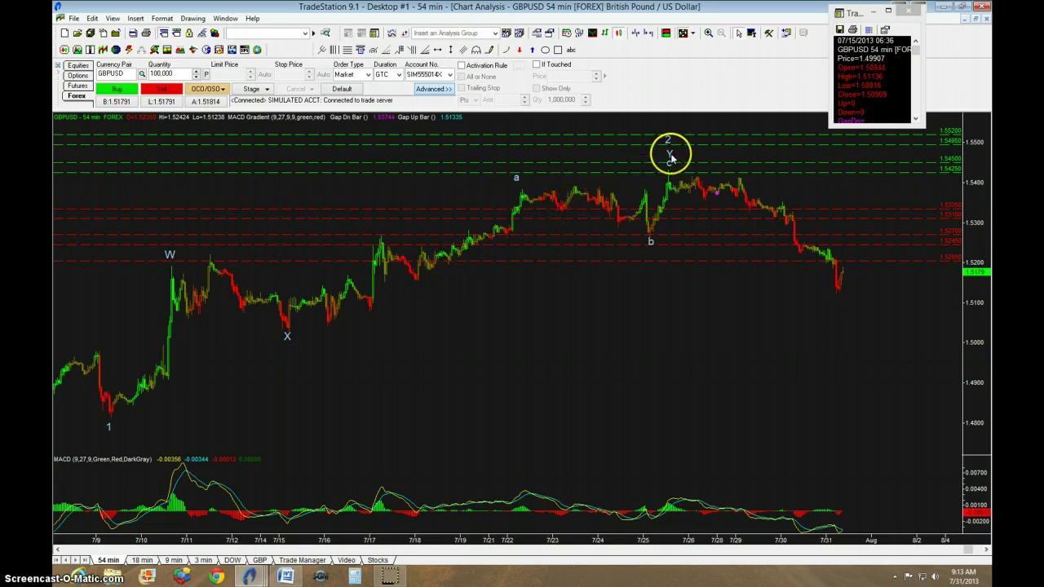
{"action": "left_click", "coordinate": [650, 340]}
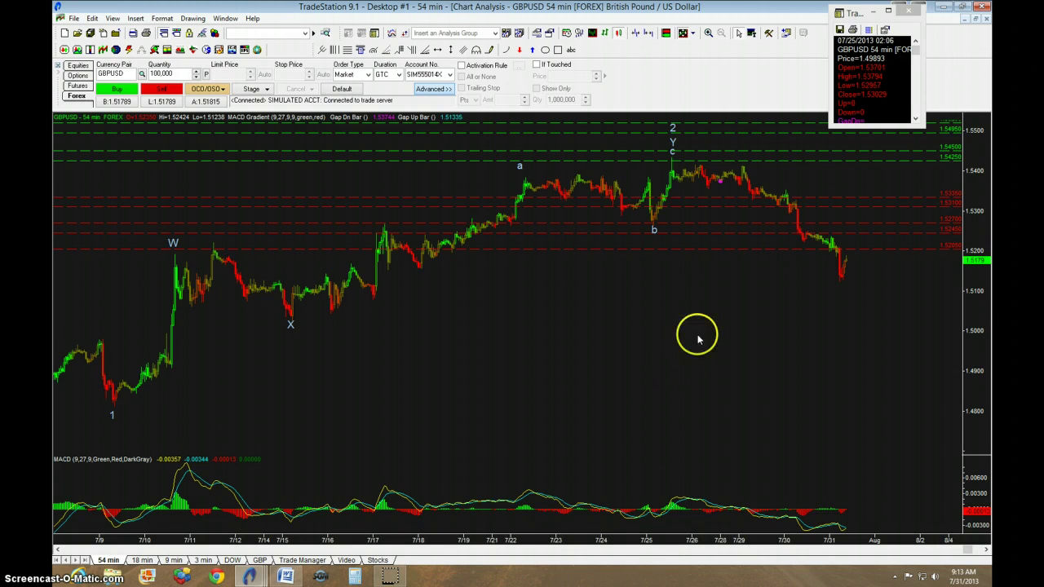
{"action": "left_click", "coordinate": [670, 286]}
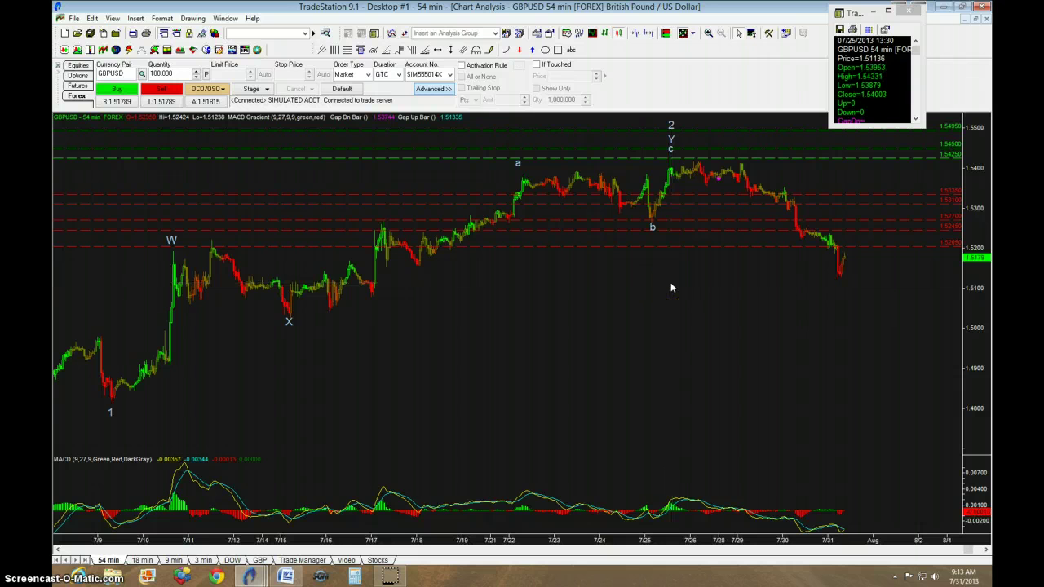
{"action": "left_click_drag", "start_coordinate": [670, 287], "coordinate": [634, 299]}
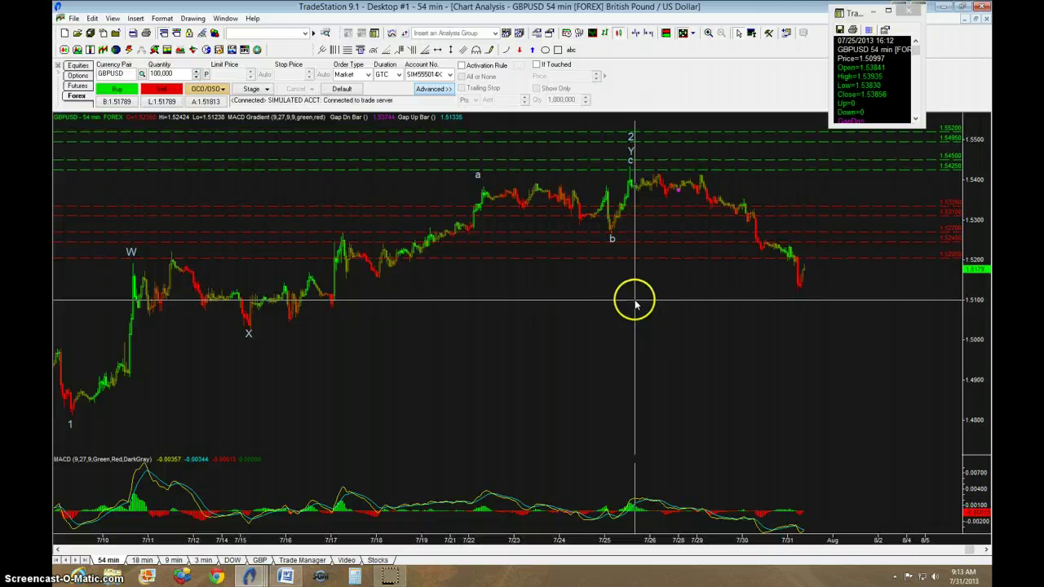
Open the 18-minute GBPUSD chart and shift the iv label closer to the latest bars near the 1.5200 line
{"action": "left_click", "coordinate": [151, 562]}
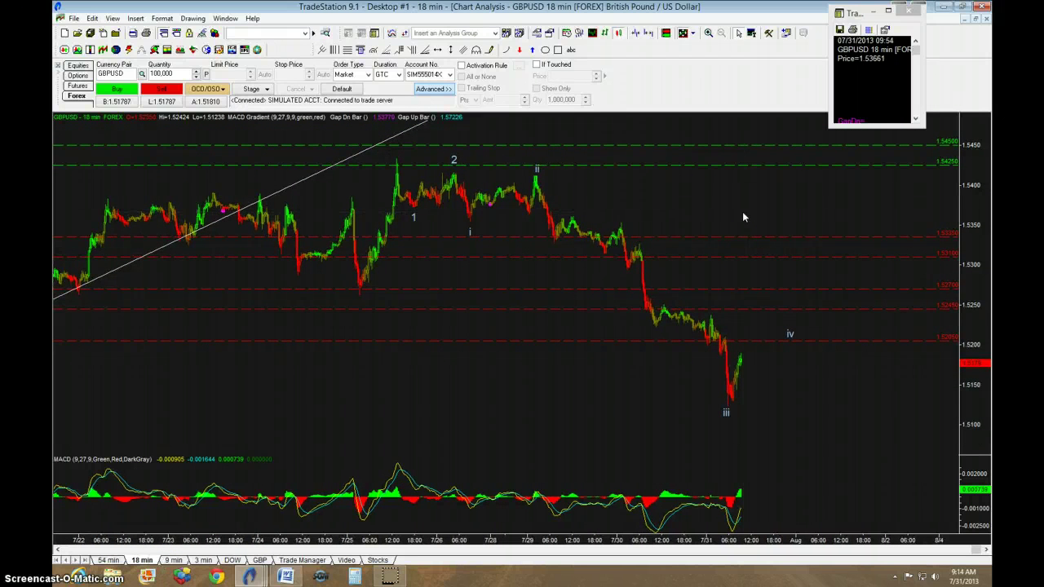
{"action": "left_click", "coordinate": [414, 222]}
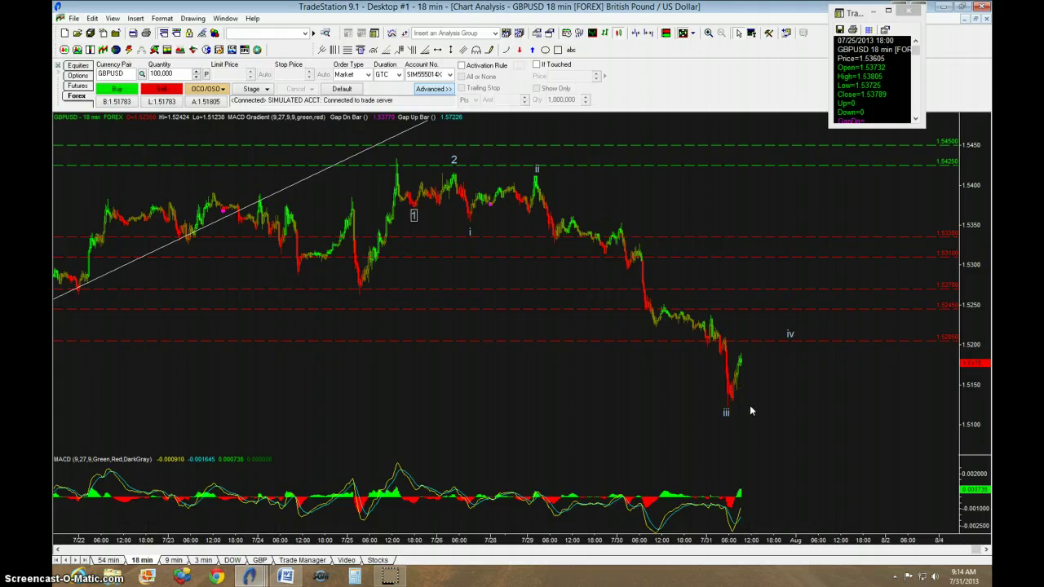
{"action": "left_click_drag", "start_coordinate": [663, 378], "coordinate": [618, 396]}
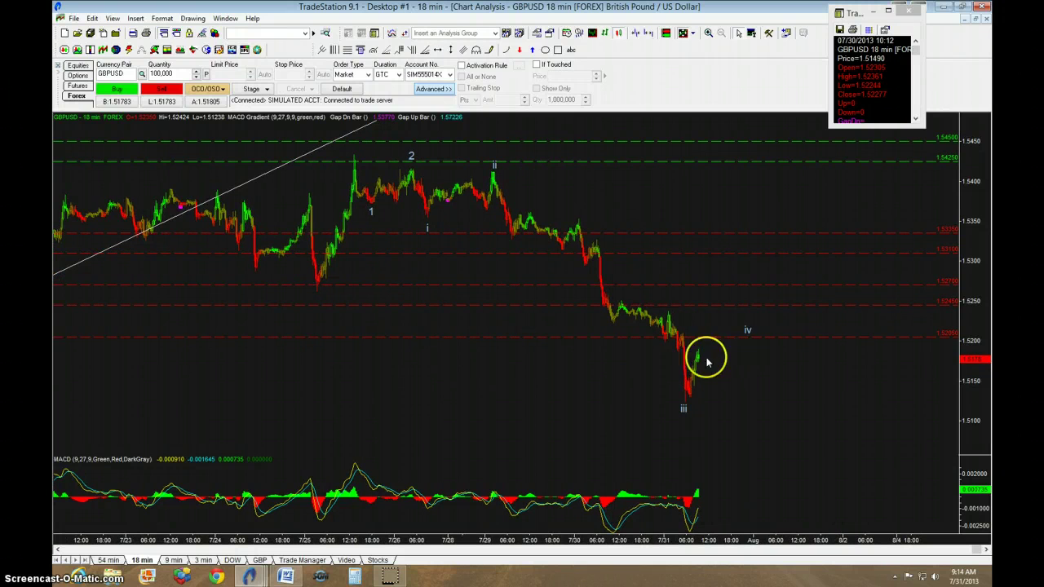
{"action": "mouse_move", "coordinate": [741, 329]}
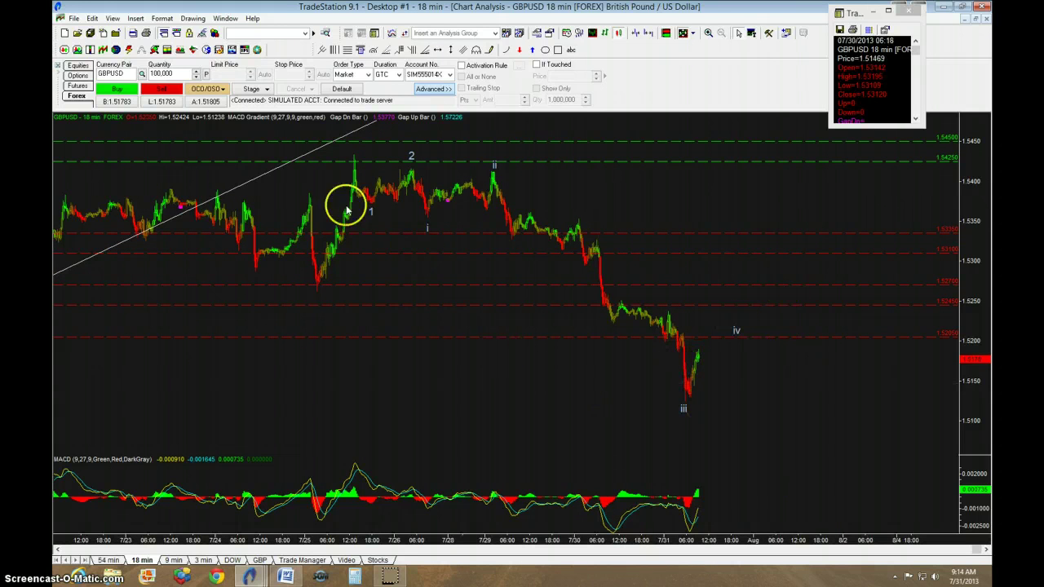
Examine the 18-minute decline from wave 2 through wave iii and the area around the projected wave iv
{"action": "mouse_move", "coordinate": [623, 410]}
{"action": "left_mouse_down"}
{"action": "mouse_move", "coordinate": [590, 389]}
{"action": "mouse_move", "coordinate": [613, 403]}
{"action": "left_mouse_up"}
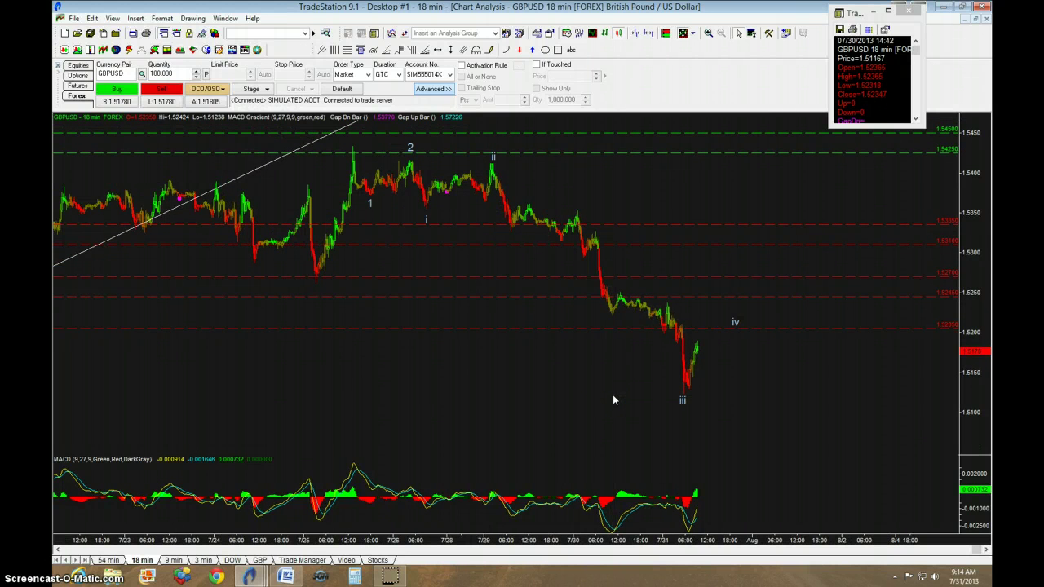
{"action": "left_click_drag", "start_coordinate": [576, 375], "coordinate": [469, 378]}
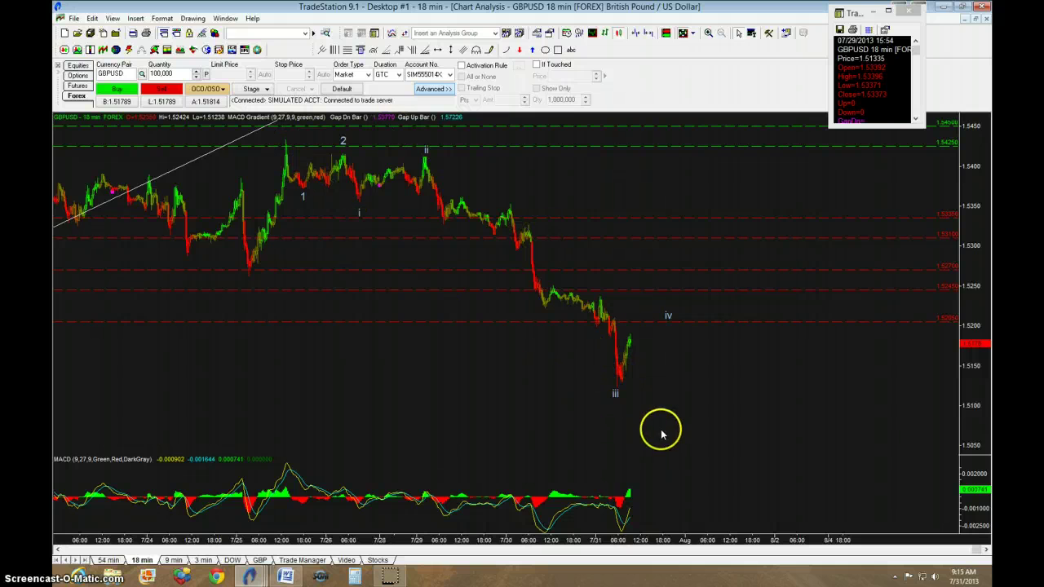
{"action": "left_click_drag", "start_coordinate": [534, 392], "coordinate": [531, 374]}
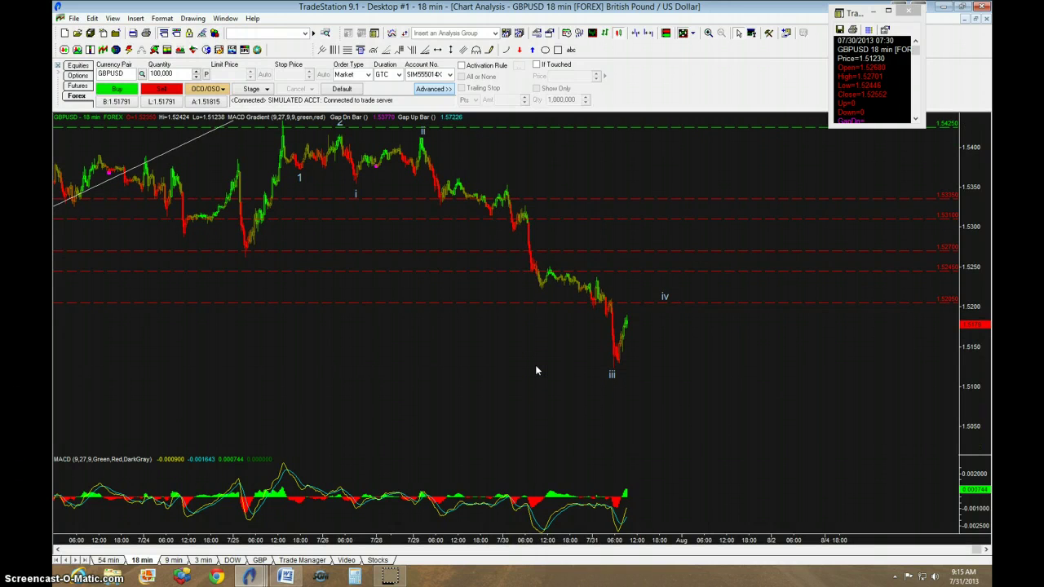
{"action": "left_click_drag", "start_coordinate": [509, 348], "coordinate": [509, 360]}
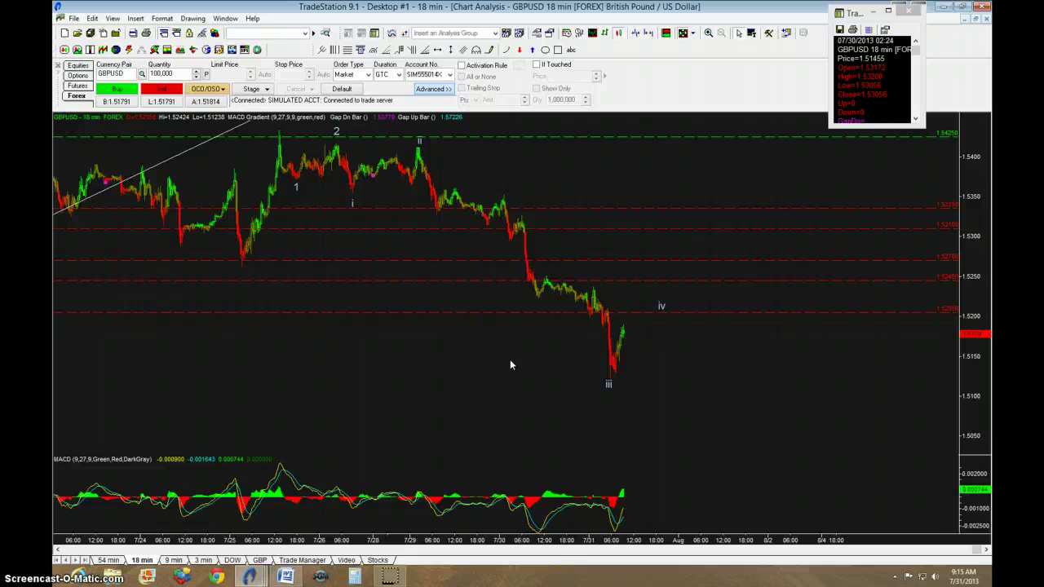
{"action": "left_click", "coordinate": [514, 368]}
{"action": "left_click_drag", "start_coordinate": [514, 369], "coordinate": [449, 366]}
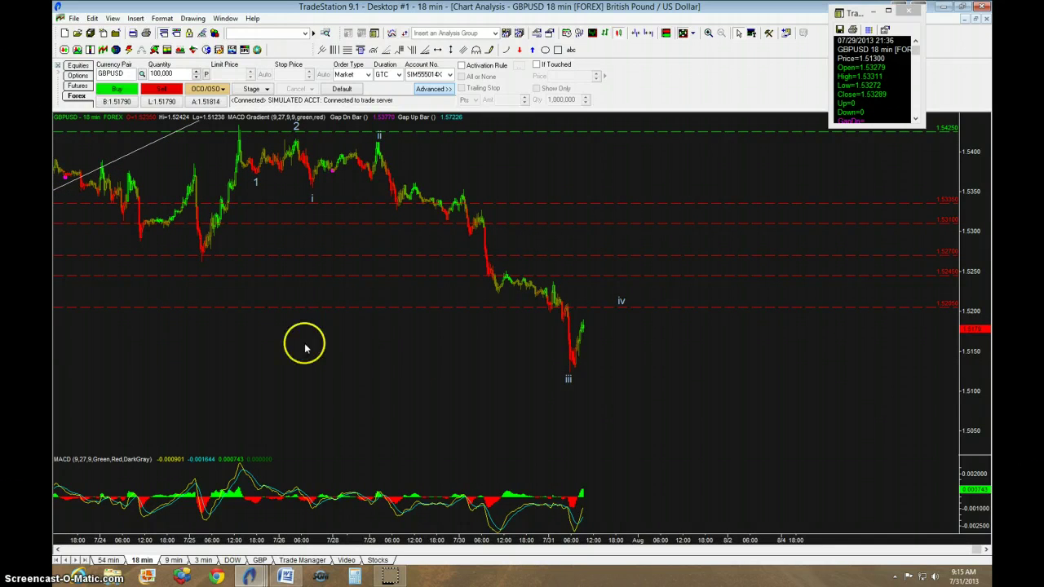
Enable the Keltner Channel analysis technique on the 18-minute GBPUSD chart
{"action": "right_click", "coordinate": [341, 355]}
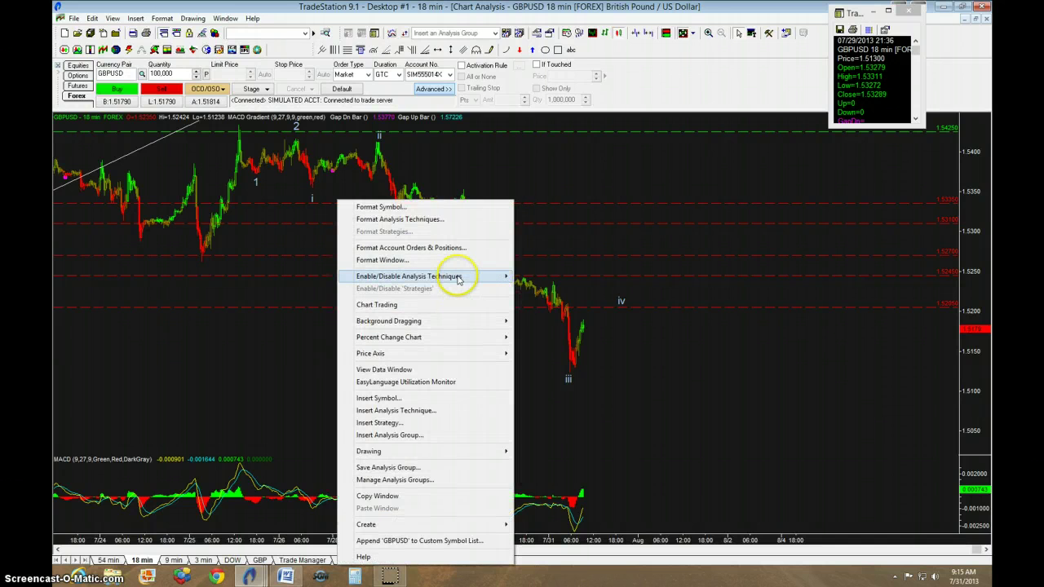
{"action": "mouse_move", "coordinate": [448, 276]}
{"action": "left_click", "coordinate": [540, 349]}
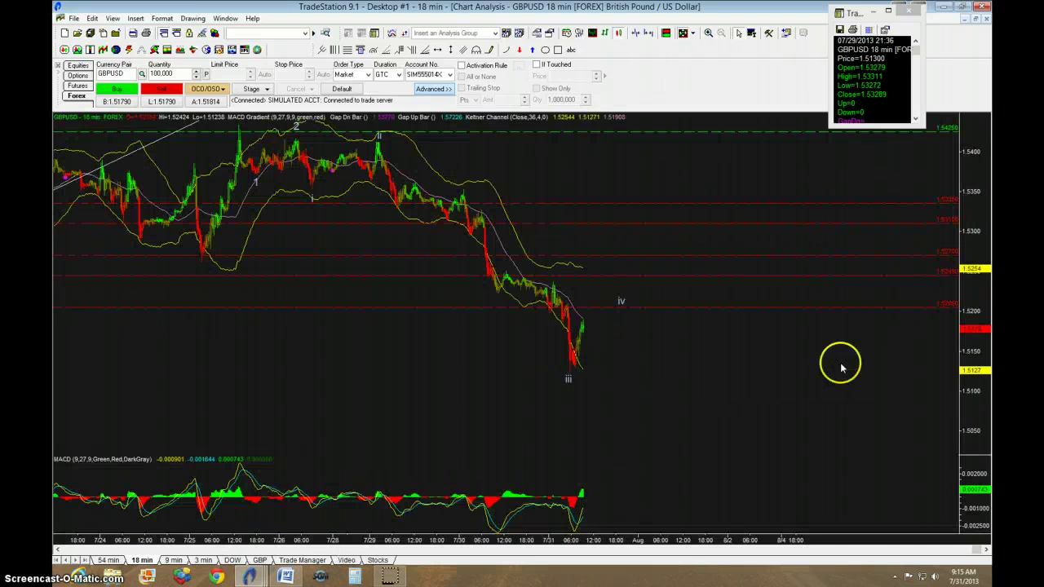
{"action": "left_click_drag", "start_coordinate": [447, 362], "coordinate": [509, 360]}
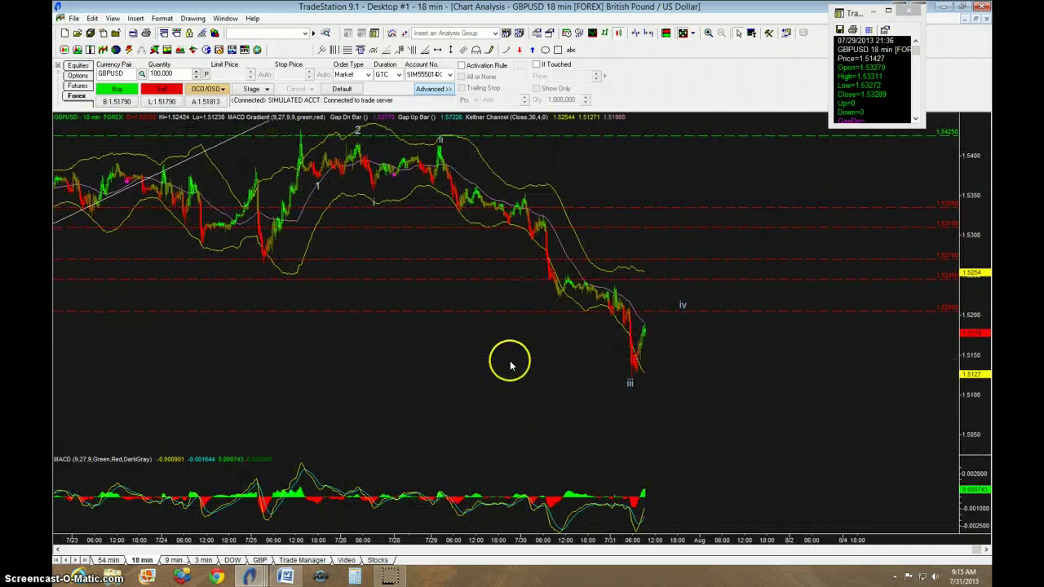
Set the GBPUSD chart's bar interval to 108 minutes
{"action": "right_click", "coordinate": [678, 167]}
{"action": "left_click", "coordinate": [695, 169]}
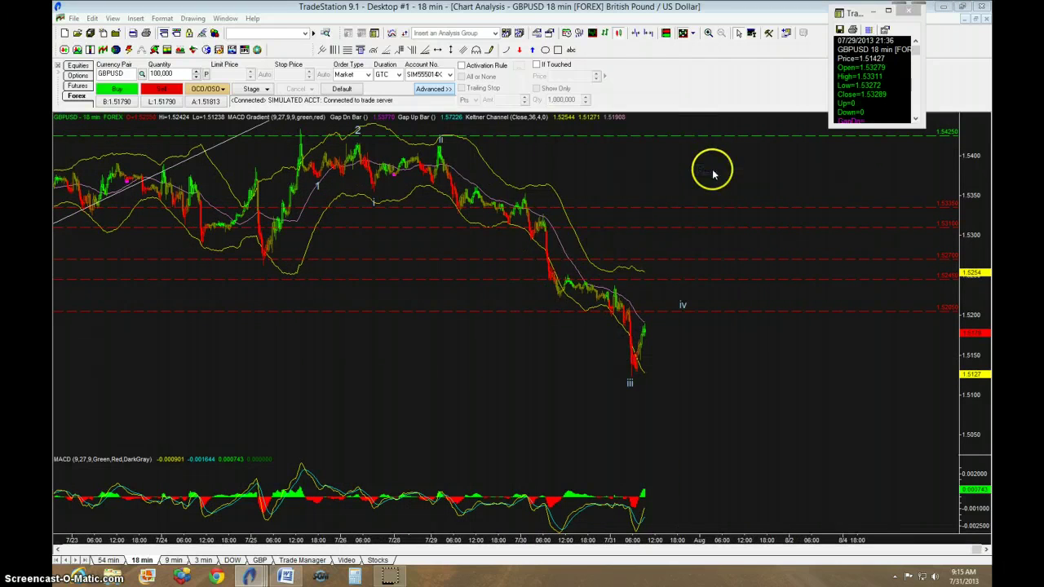
{"action": "double_click", "coordinate": [561, 143]}
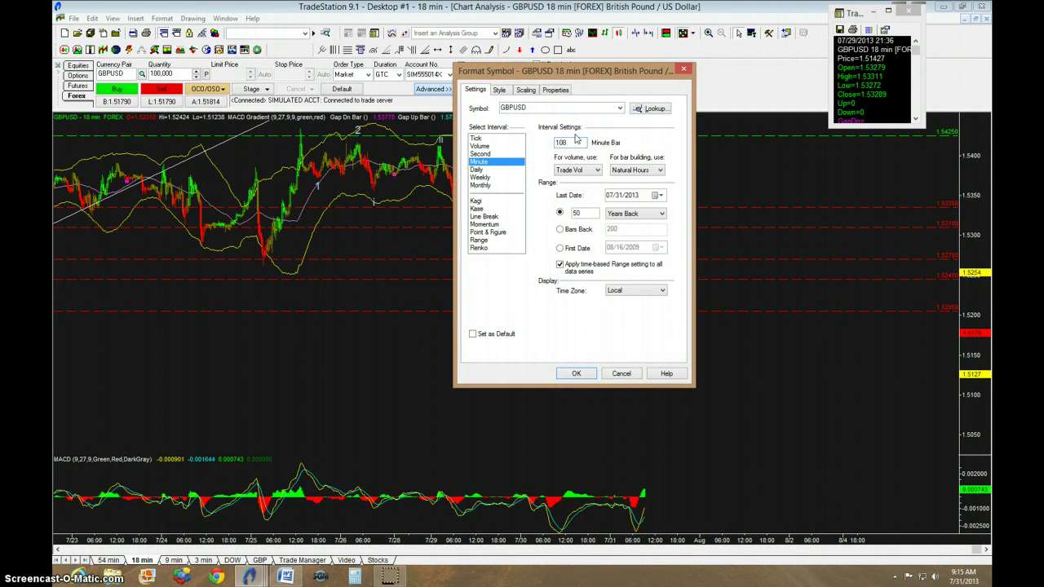
{"action": "key", "text": "Return"}
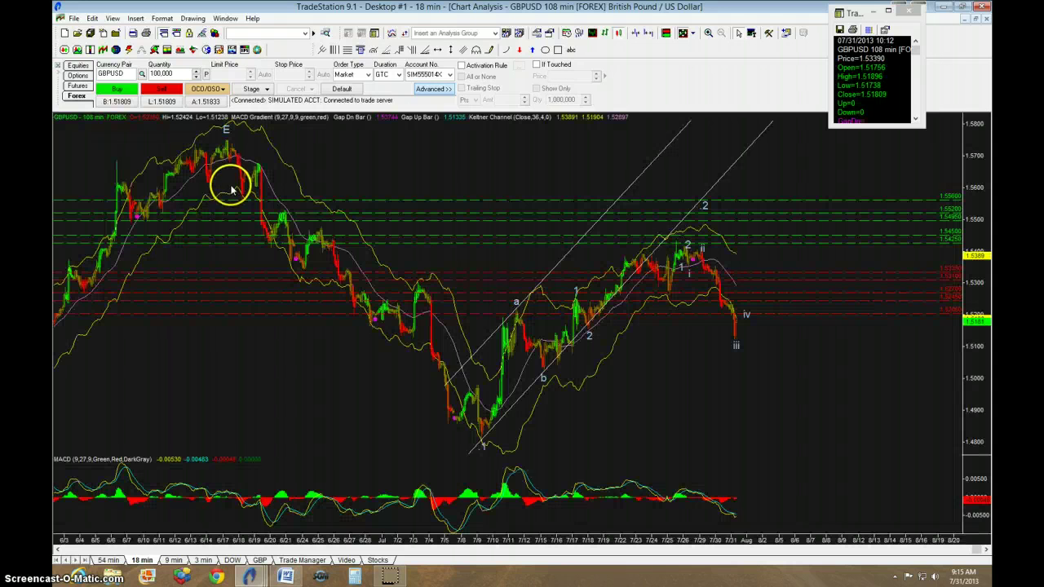
Project a Fibonacci retracement from the 7/25 high down to about 1.504, extend its lower end, and delete the drawing
{"action": "left_click_drag", "start_coordinate": [521, 172], "coordinate": [443, 154]}
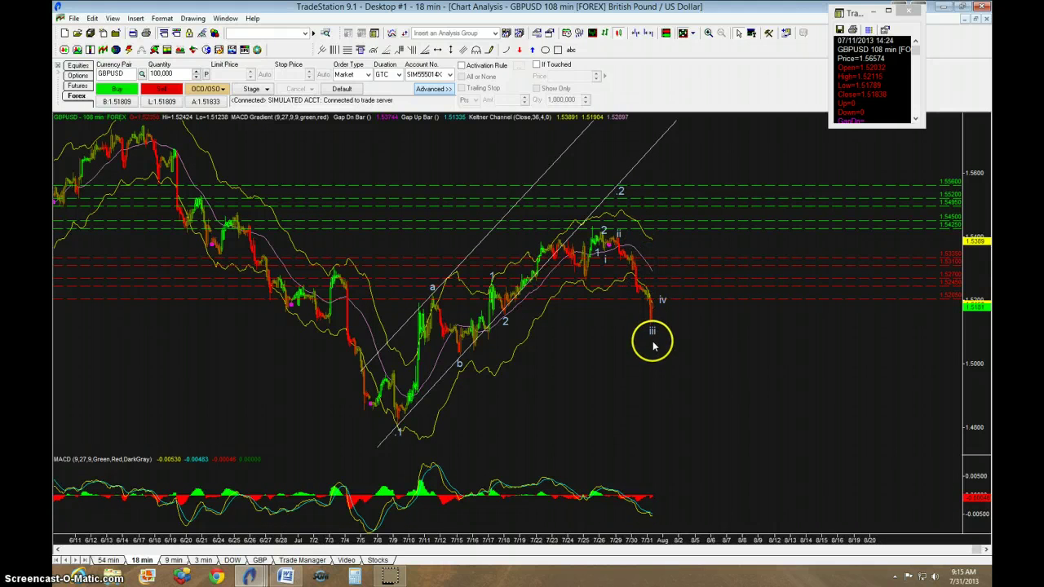
{"action": "left_click_drag", "start_coordinate": [652, 352], "coordinate": [539, 352]}
{"action": "left_click_drag", "start_coordinate": [669, 334], "coordinate": [697, 340]}
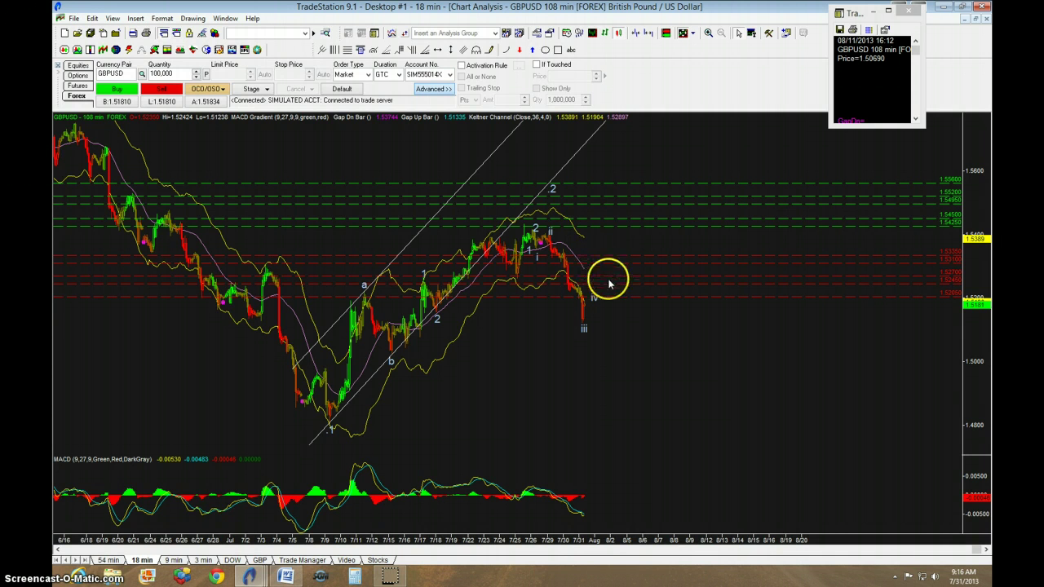
{"action": "left_click_drag", "start_coordinate": [982, 373], "coordinate": [979, 343]}
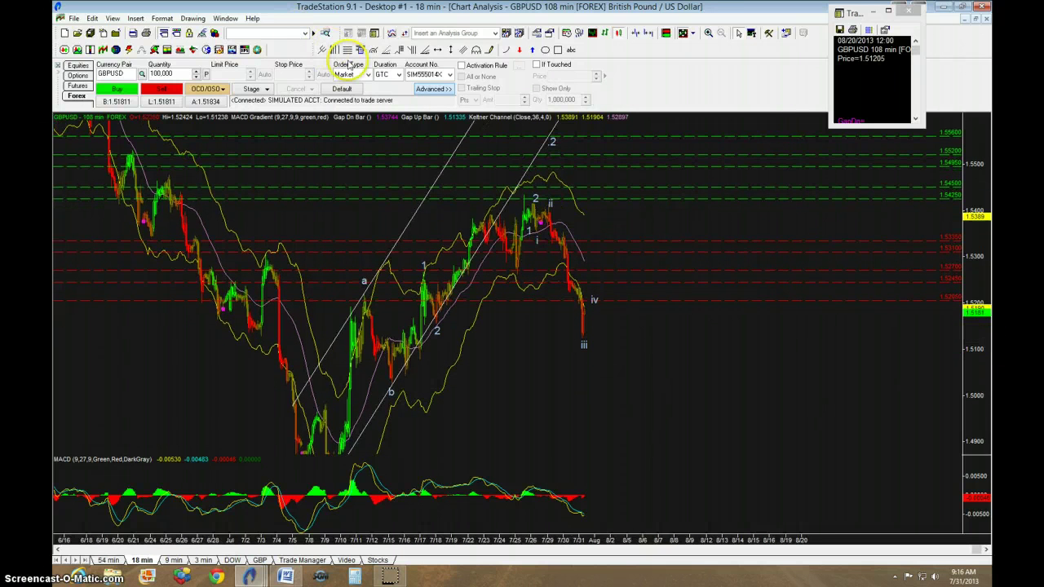
{"action": "left_click_drag", "start_coordinate": [526, 193], "coordinate": [619, 377]}
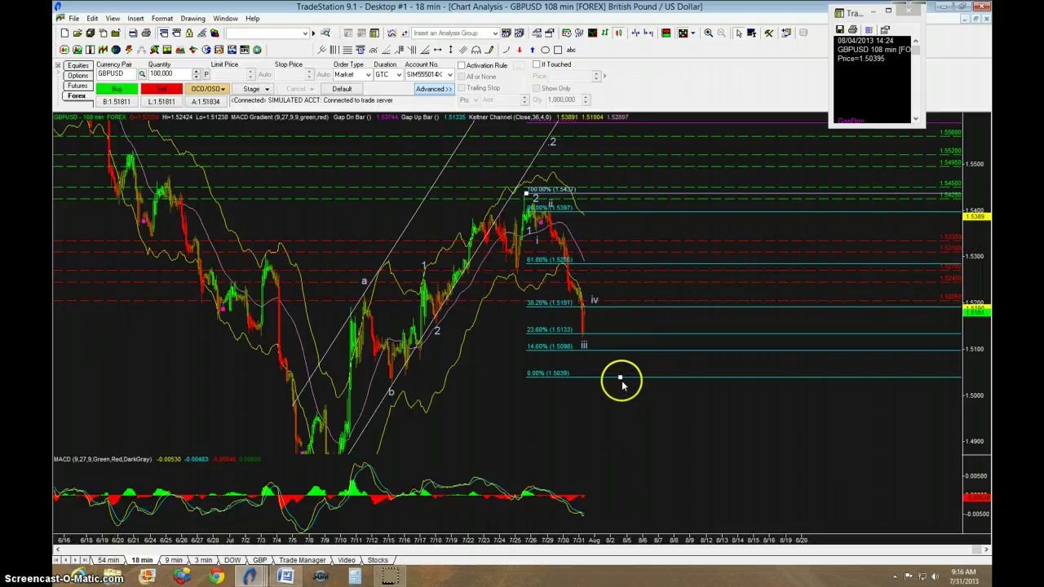
{"action": "left_click_drag", "start_coordinate": [620, 375], "coordinate": [626, 407]}
{"action": "left_click_drag", "start_coordinate": [500, 378], "coordinate": [474, 376]}
{"action": "left_click", "coordinate": [532, 327]}
{"action": "key", "text": "Delete"}
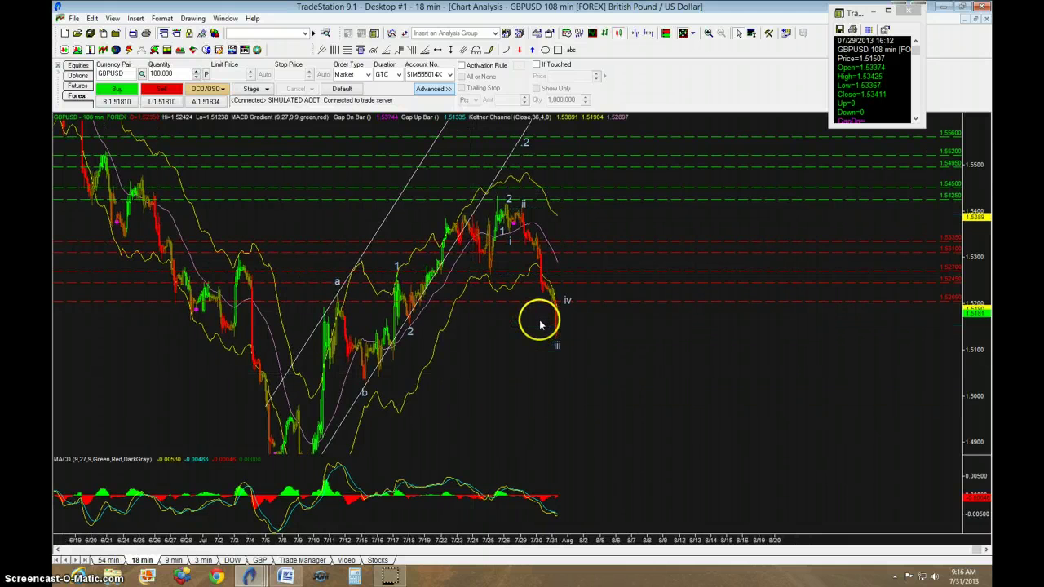
Set the GBPUSD chart's bar interval back to 18 minutes and rescale the chart around the decline into wave iii
{"action": "right_click", "coordinate": [331, 202]}
{"action": "left_click", "coordinate": [382, 208]}
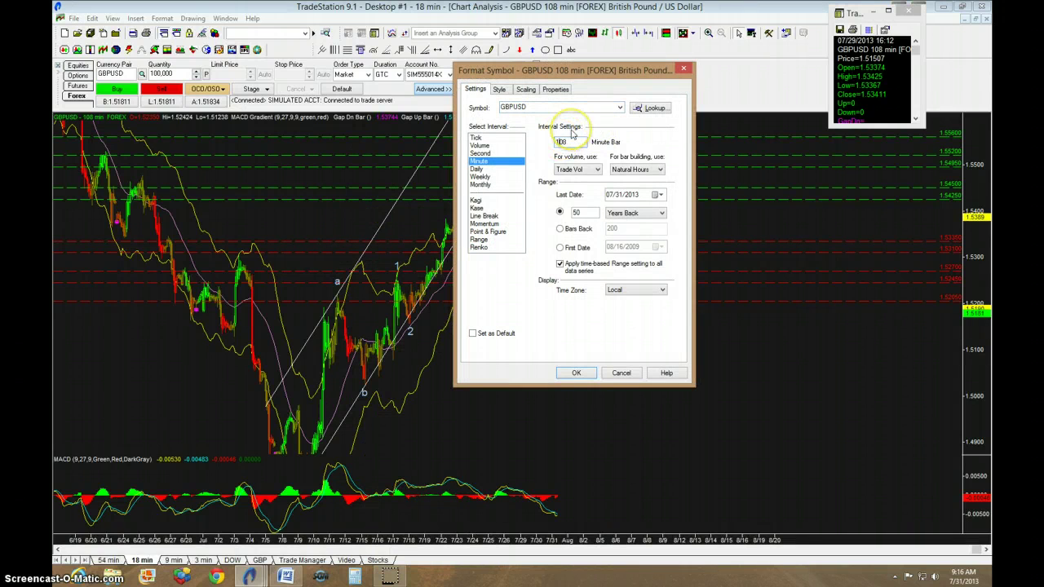
{"action": "key", "text": "Return"}
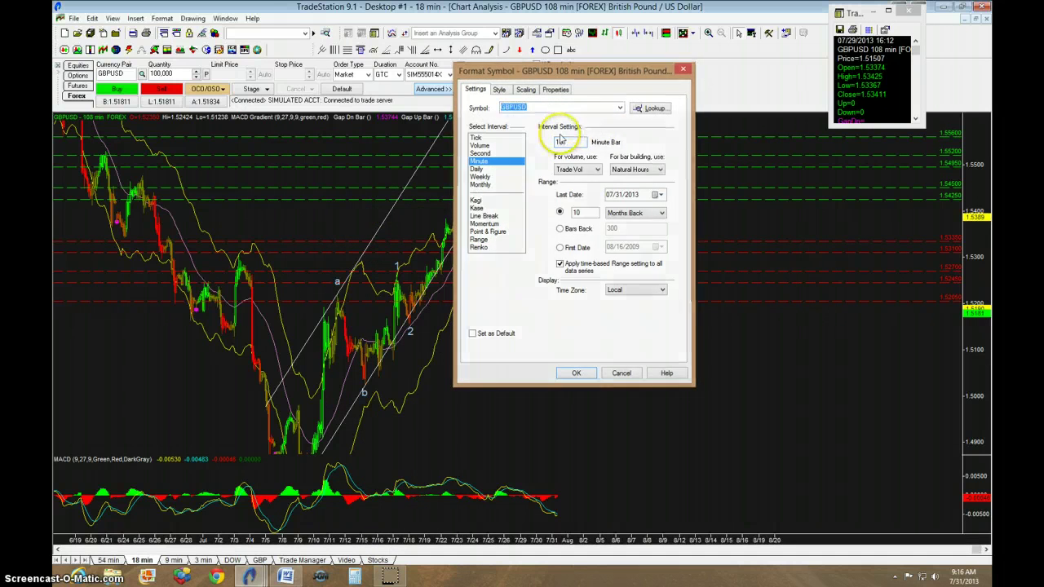
{"action": "left_click_drag", "start_coordinate": [810, 212], "coordinate": [726, 203]}
{"action": "left_click_drag", "start_coordinate": [986, 212], "coordinate": [970, 264]}
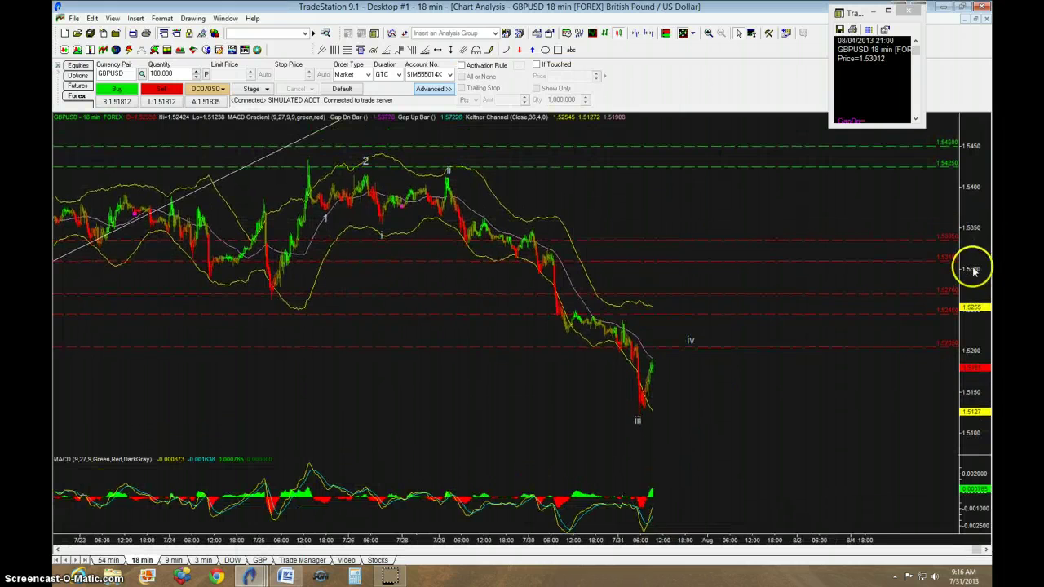
Turn off the Keltner Channel analysis technique on the 18-minute GBPUSD chart
{"action": "right_click", "coordinate": [543, 220]}
{"action": "left_click", "coordinate": [597, 270]}
{"action": "left_click_drag", "start_coordinate": [597, 236], "coordinate": [759, 189]}
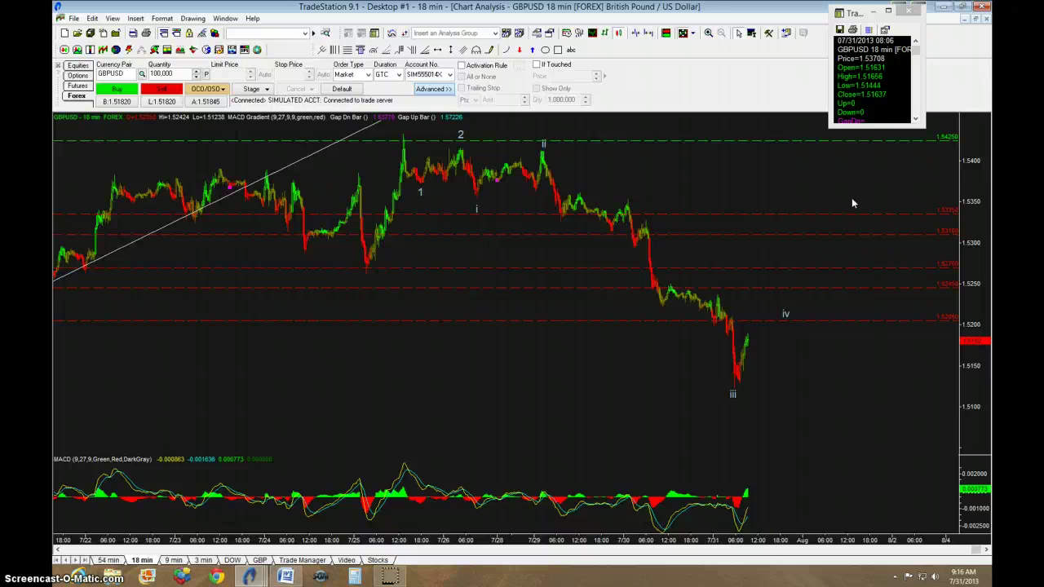
Examine the 18-minute rising trend channel back to the early-July low, including waves 1, 2 and b, and return to the current decline
{"action": "left_click_drag", "start_coordinate": [667, 189], "coordinate": [899, 151]}
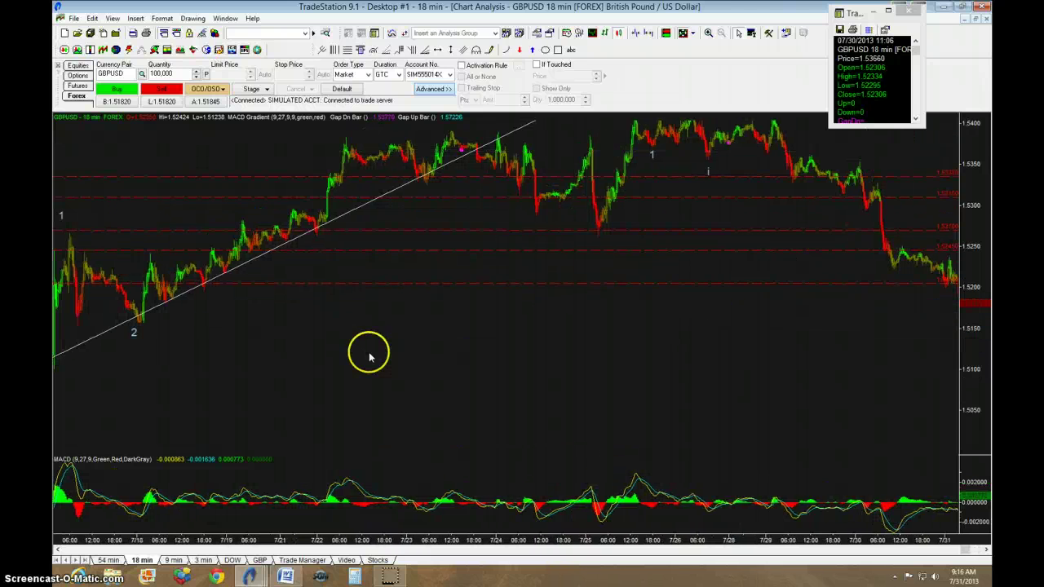
{"action": "left_click_drag", "start_coordinate": [369, 357], "coordinate": [737, 272]}
{"action": "left_click_drag", "start_coordinate": [373, 299], "coordinate": [636, 373]}
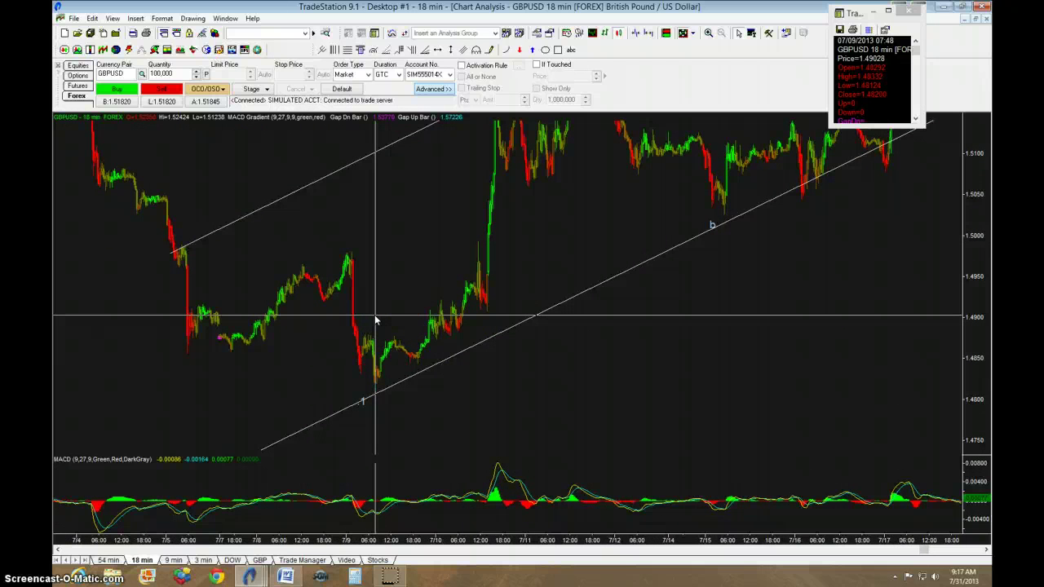
{"action": "left_click_drag", "start_coordinate": [454, 324], "coordinate": [571, 356]}
{"action": "left_click_drag", "start_coordinate": [729, 340], "coordinate": [779, 396]}
{"action": "left_click_drag", "start_coordinate": [989, 305], "coordinate": [982, 348]}
{"action": "left_click_drag", "start_coordinate": [496, 363], "coordinate": [512, 354]}
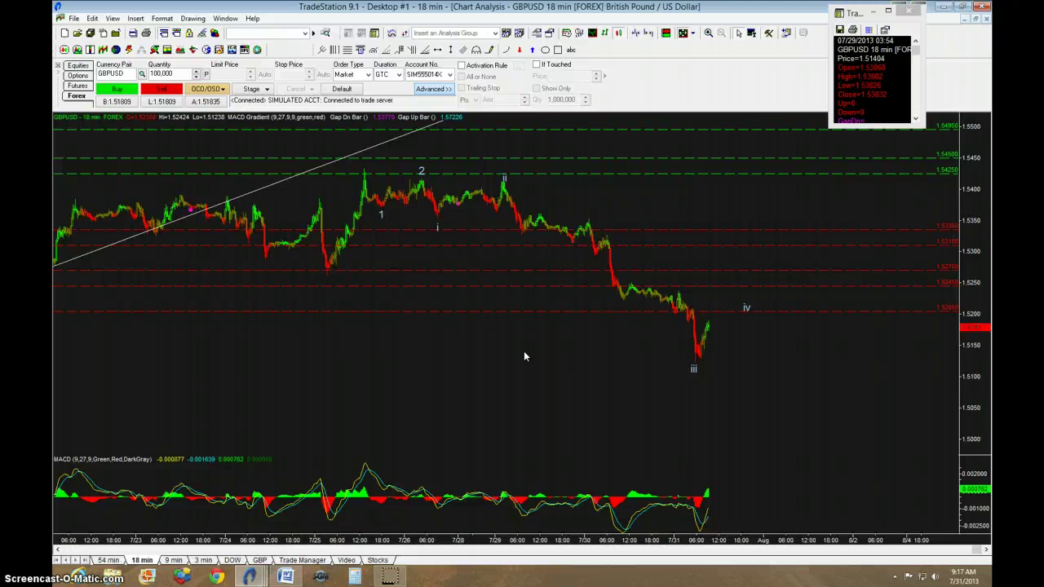
Inspect the 7/25 high on the 18-minute chart and the decline from it through wave iii
{"action": "left_click", "coordinate": [513, 352]}
{"action": "left_click", "coordinate": [365, 145]}
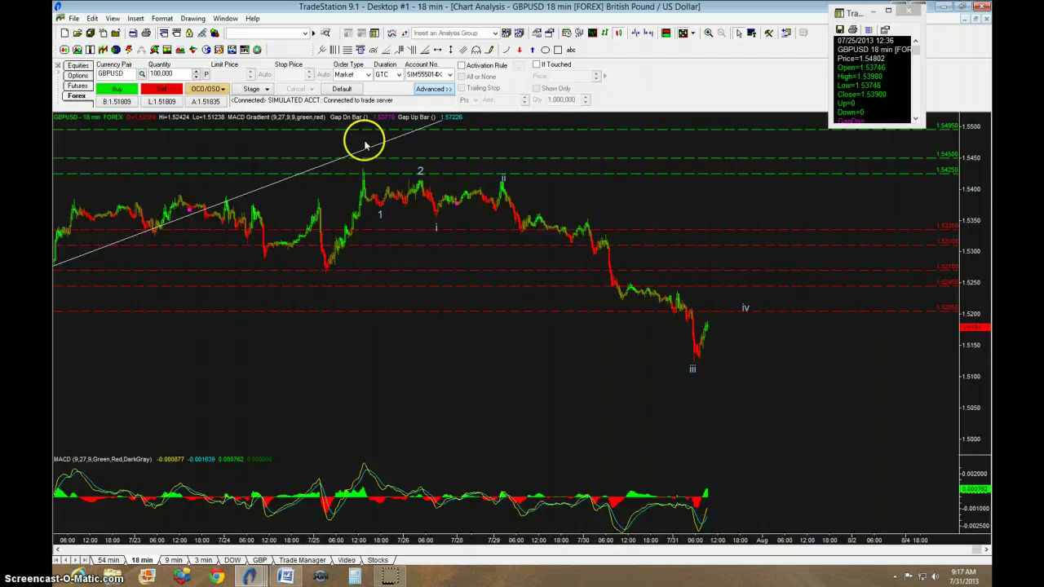
{"action": "left_click", "coordinate": [363, 144]}
{"action": "left_click", "coordinate": [362, 145]}
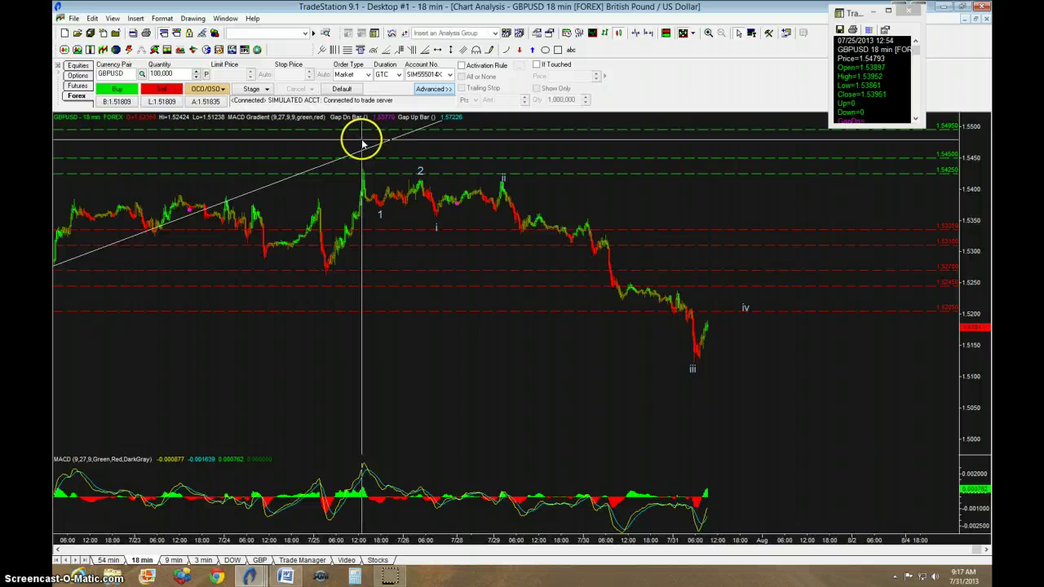
{"action": "left_click", "coordinate": [363, 189]}
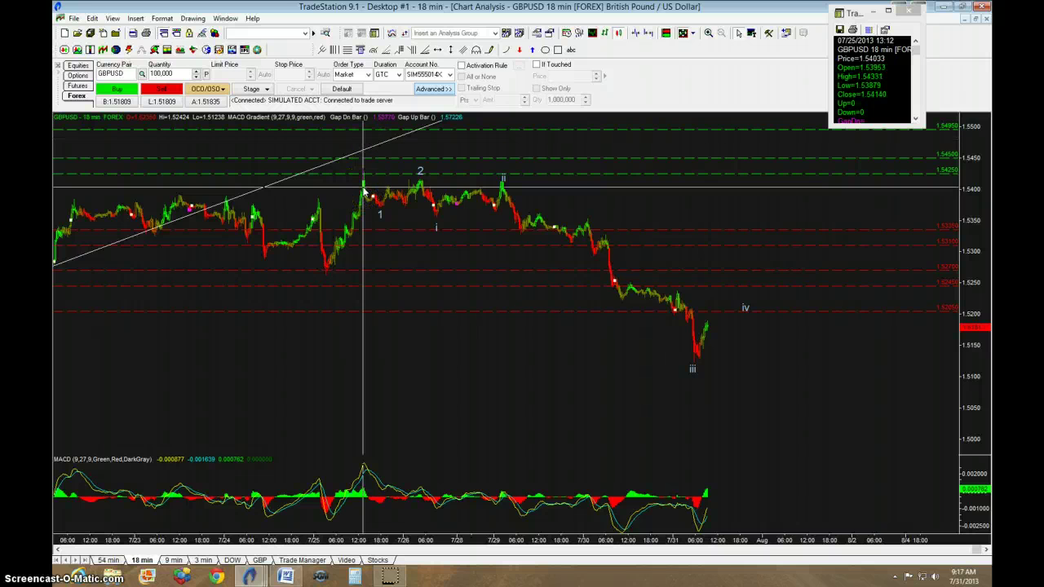
{"action": "left_click_drag", "start_coordinate": [592, 376], "coordinate": [563, 371]}
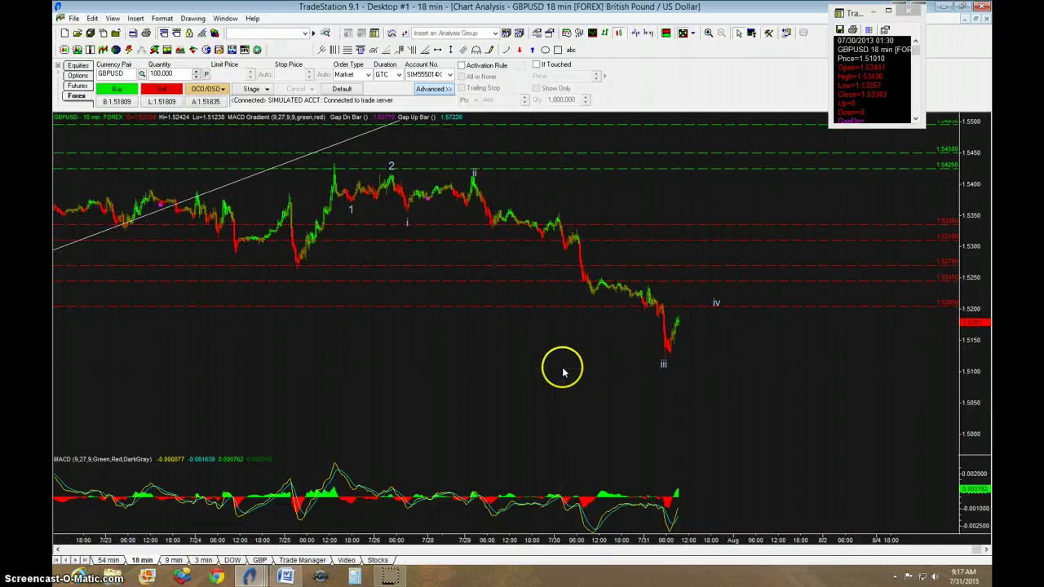